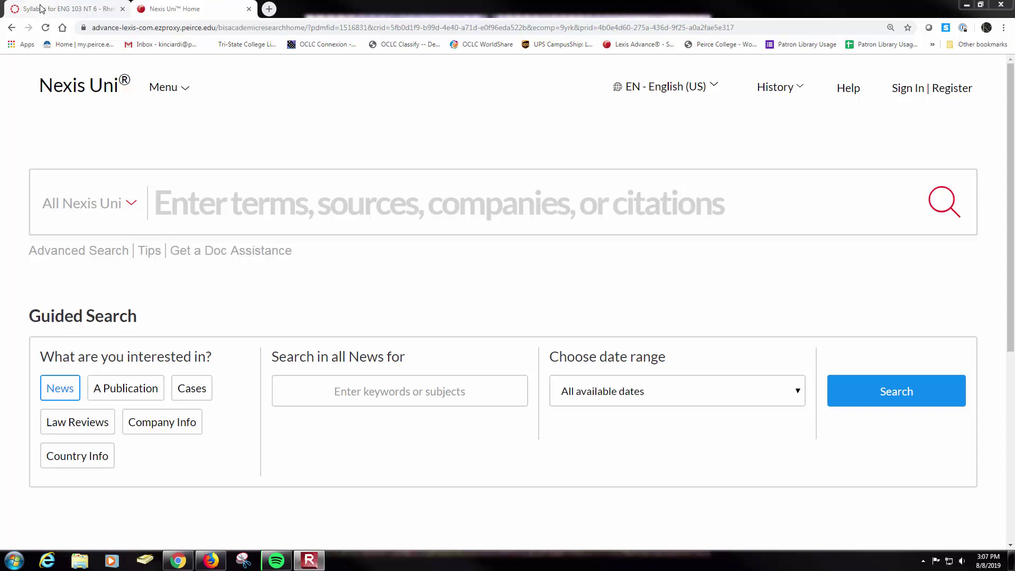
- From the Canvas syllabus, open the ENG 103 Library Resources guide listing Nexis Uni
{"action": "left_click", "coordinate": [41, 9]}
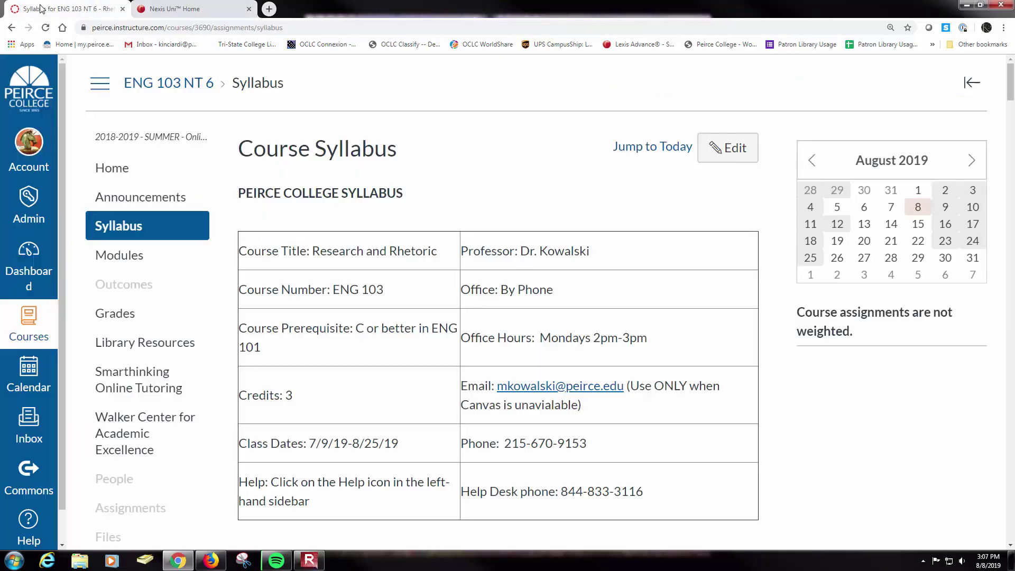
{"action": "left_click", "coordinate": [148, 345]}
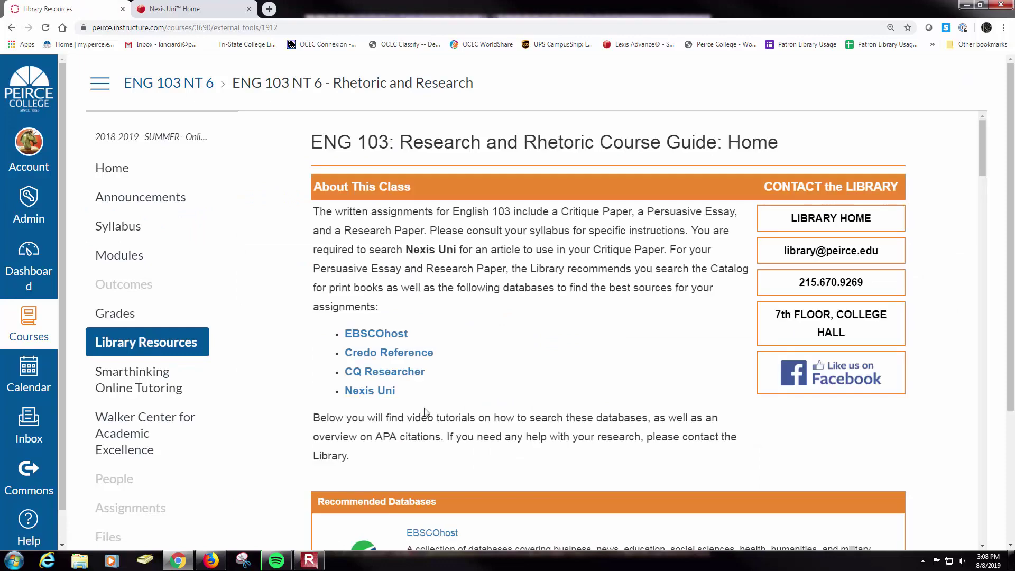
- Launch Nexis Uni and search News for 'vaping and editorial' over the last 3 months
{"action": "left_click", "coordinate": [380, 392]}
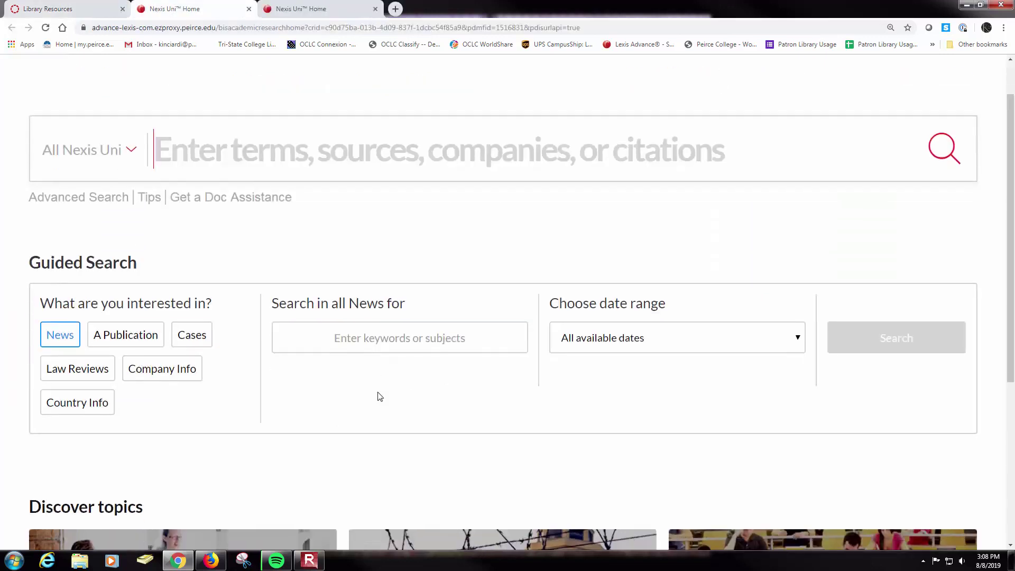
{"action": "scroll", "coordinate": [379, 396], "scroll_direction": "down", "scroll_amount": 1}
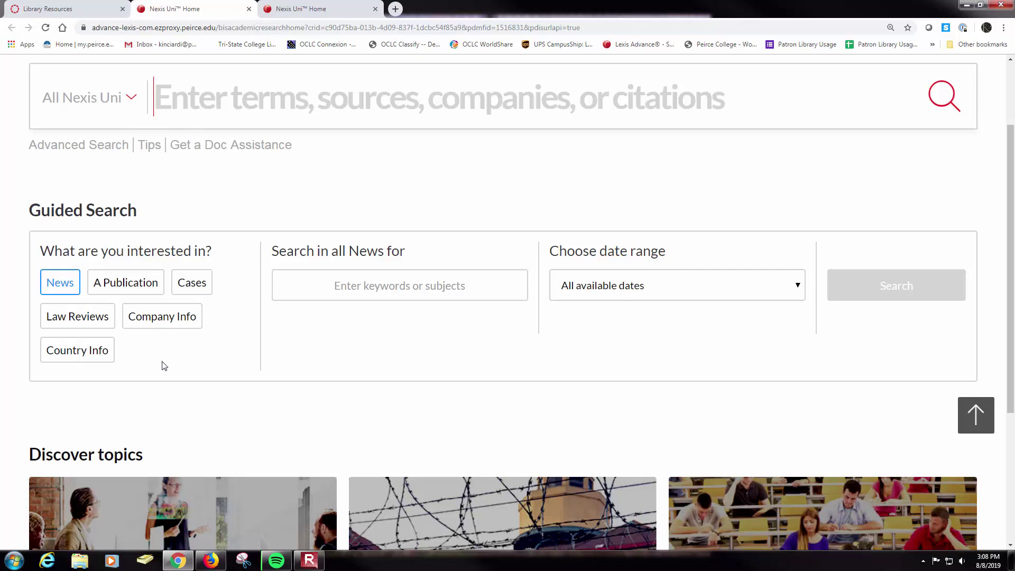
{"action": "left_click", "coordinate": [333, 286]}
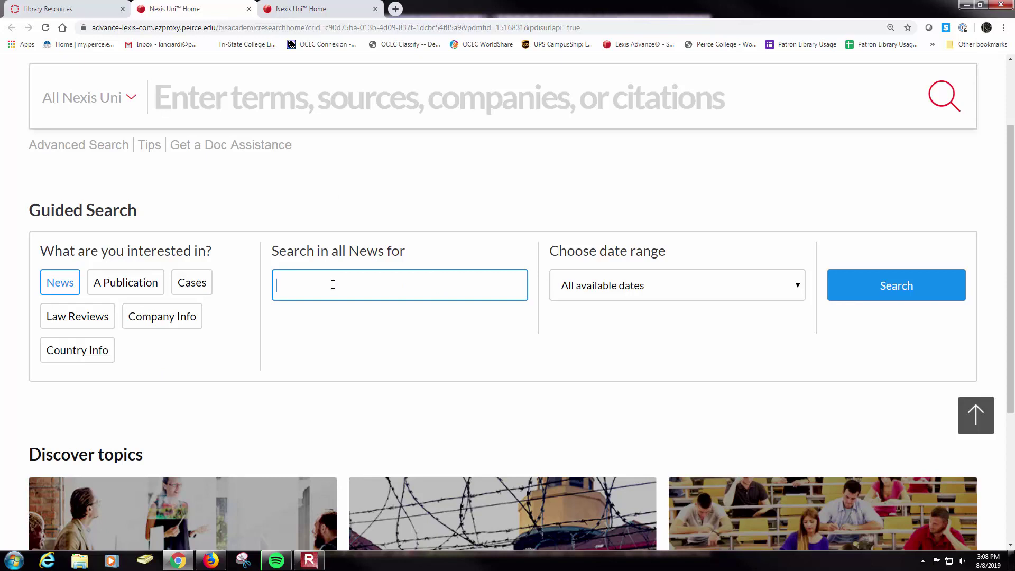
{"action": "type", "text": "vaping an"}
{"action": "type", "text": "d editorial"}
{"action": "left_click", "coordinate": [652, 293]}
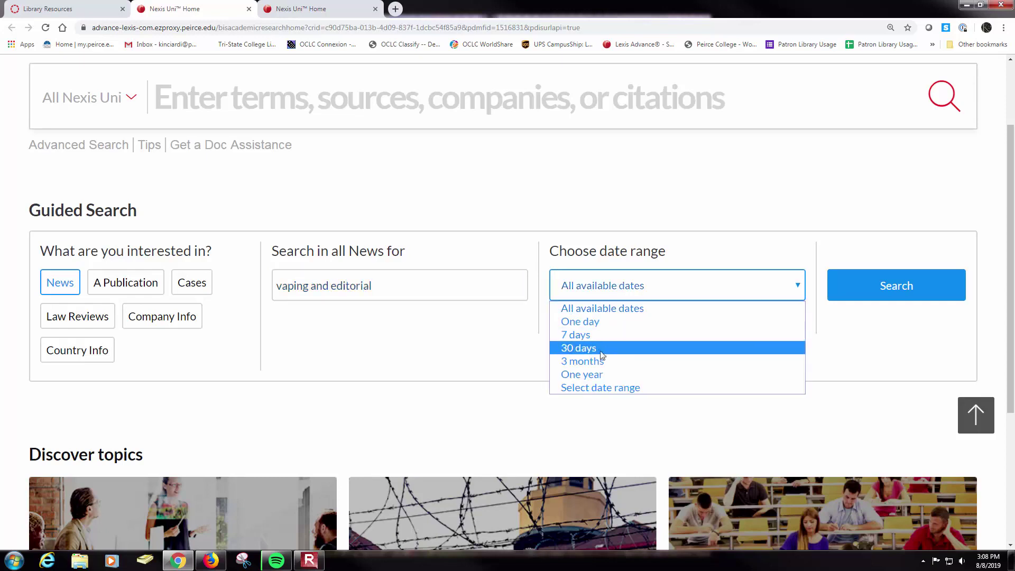
{"action": "left_click", "coordinate": [594, 365]}
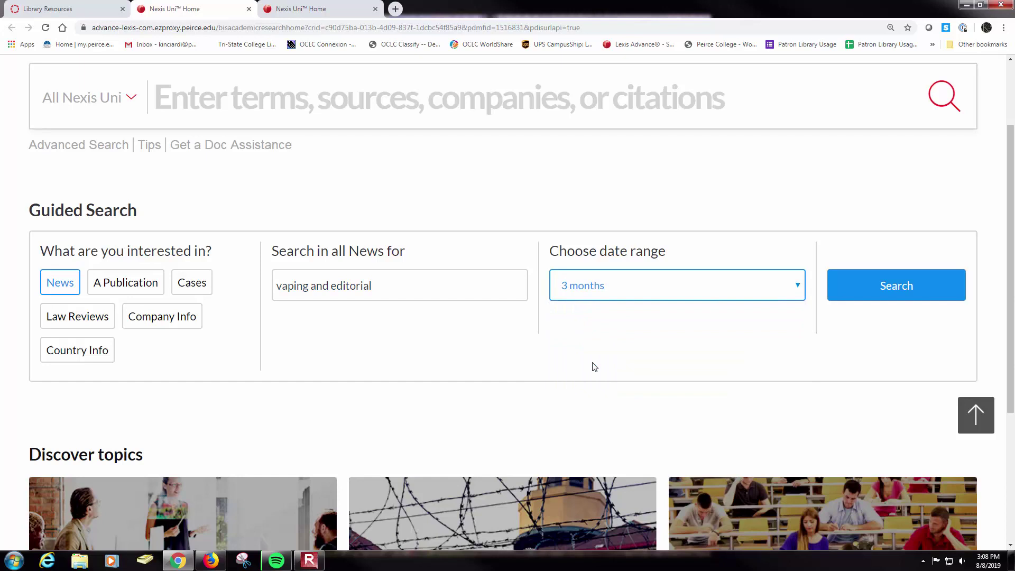
{"action": "left_click", "coordinate": [886, 289]}
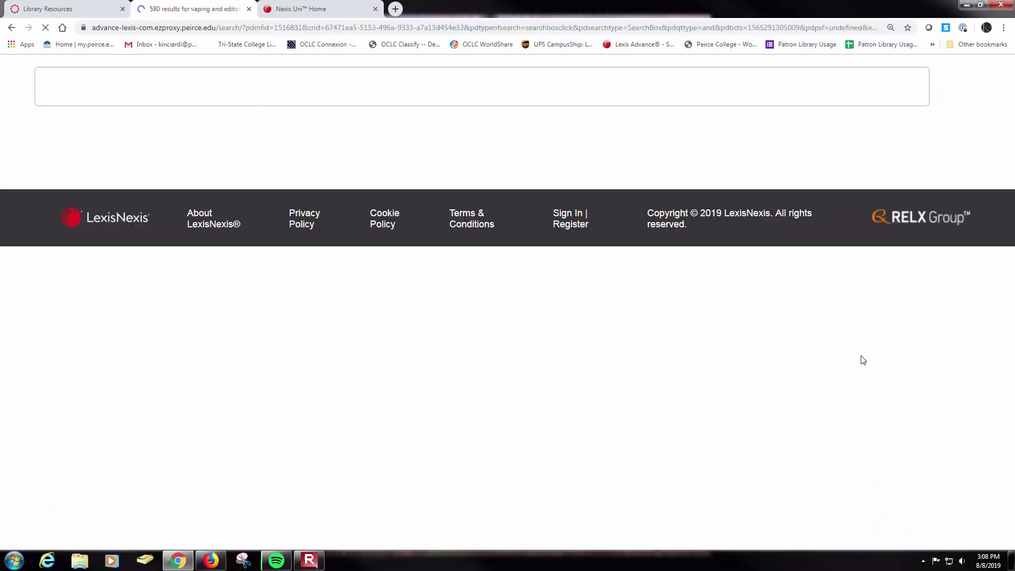
- Limit Location by Publication to United States, cutting the results from 580 to 123
{"action": "scroll", "coordinate": [863, 360], "scroll_direction": "down", "scroll_amount": 1}
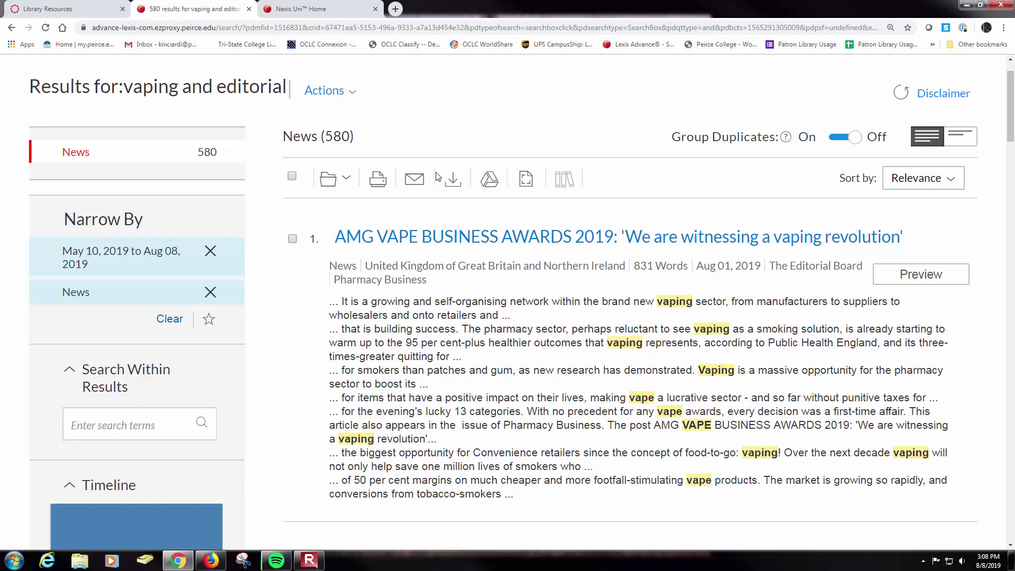
{"action": "scroll", "coordinate": [438, 176], "scroll_direction": "down", "scroll_amount": 4}
{"action": "scroll", "coordinate": [438, 177], "scroll_direction": "down", "scroll_amount": 2}
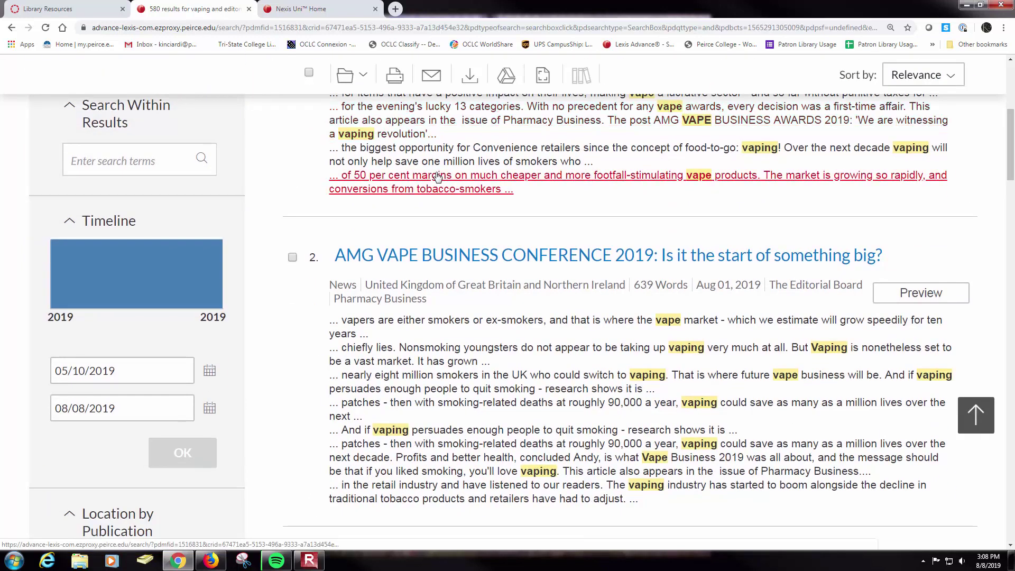
{"action": "scroll", "coordinate": [116, 466], "scroll_direction": "down", "scroll_amount": 3}
{"action": "scroll", "coordinate": [116, 466], "scroll_direction": "down", "scroll_amount": 2}
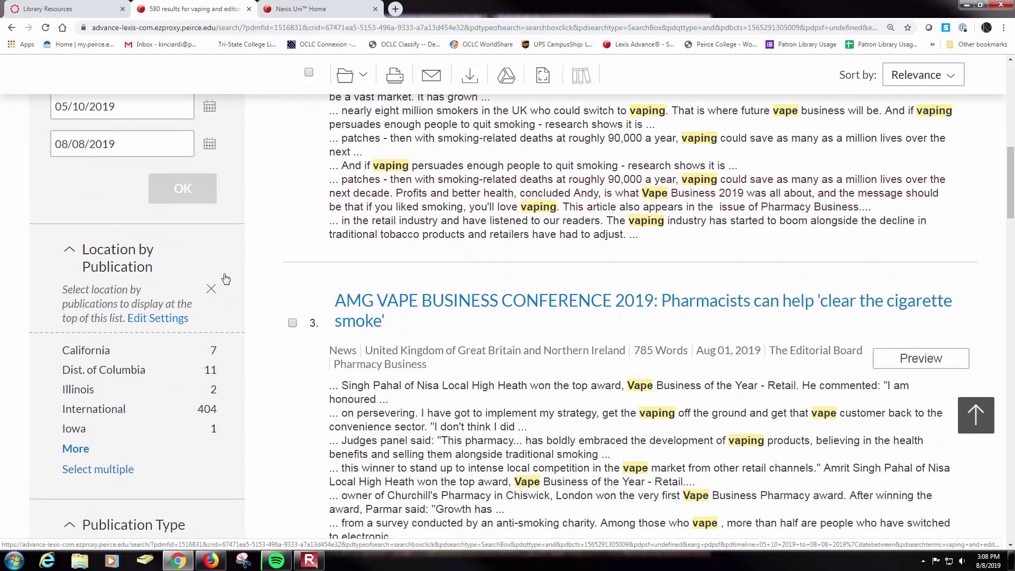
{"action": "left_click", "coordinate": [117, 467]}
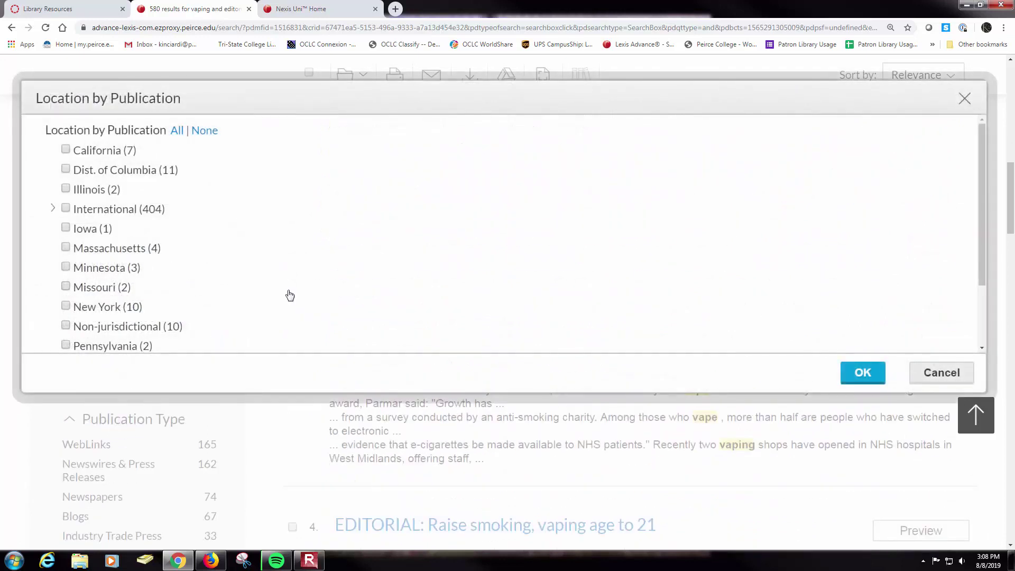
{"action": "left_click_drag", "start_coordinate": [980, 195], "coordinate": [981, 228]}
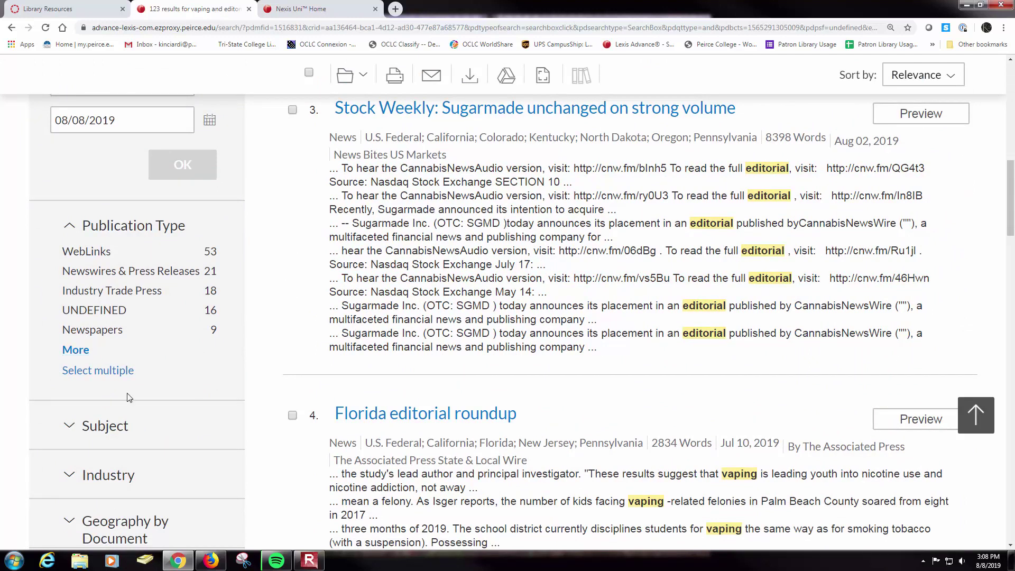
- Filter Publication Type to WebLinks and Newspapers
{"action": "left_click", "coordinate": [115, 371]}
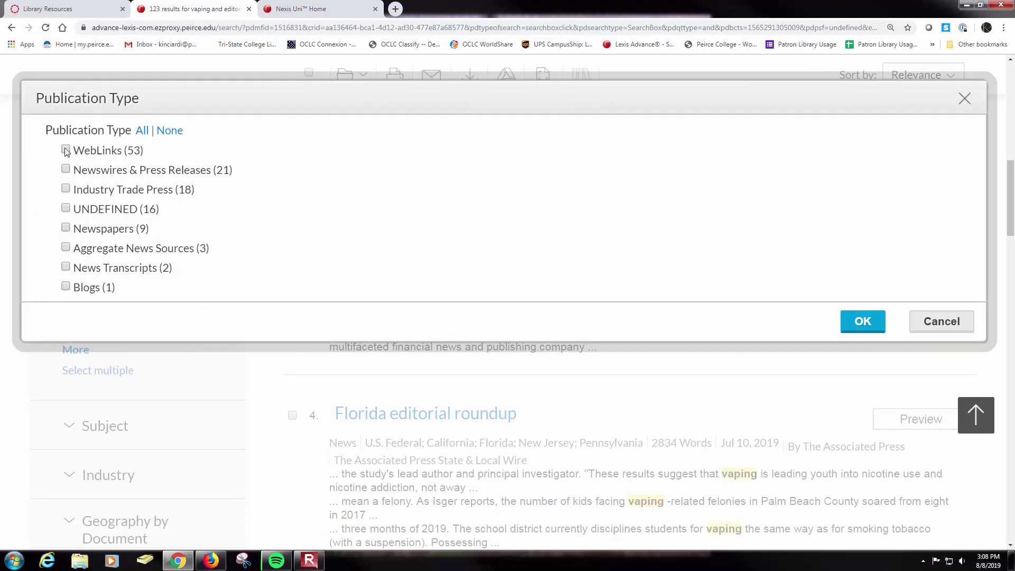
{"action": "left_click", "coordinate": [65, 150]}
{"action": "left_click", "coordinate": [65, 228]}
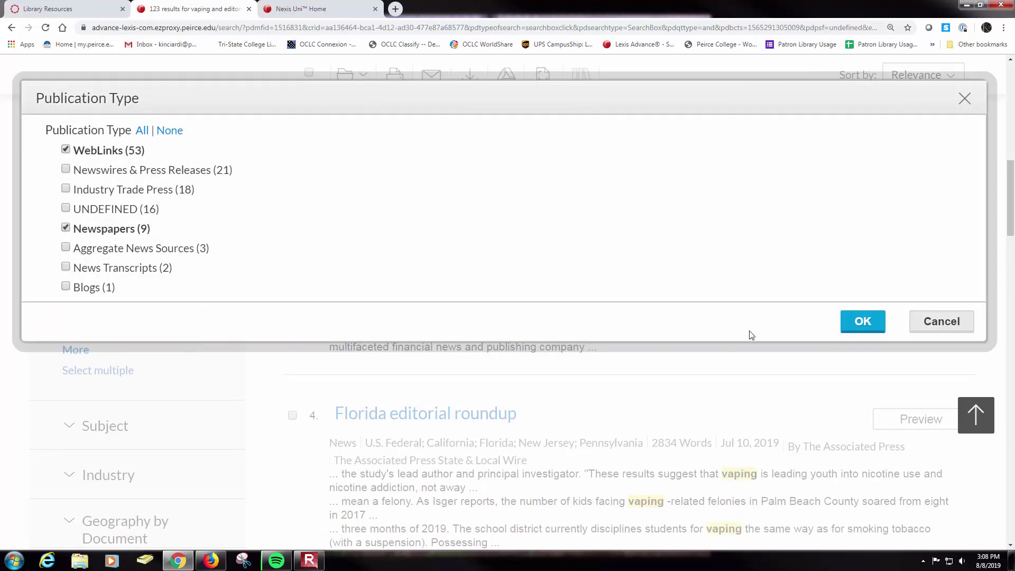
{"action": "left_click", "coordinate": [854, 323]}
- Filter Sources to WebNews - Academic, leaving 53 results
{"action": "scroll", "coordinate": [238, 341], "scroll_direction": "down", "scroll_amount": 4}
{"action": "scroll", "coordinate": [248, 346], "scroll_direction": "down", "scroll_amount": 3}
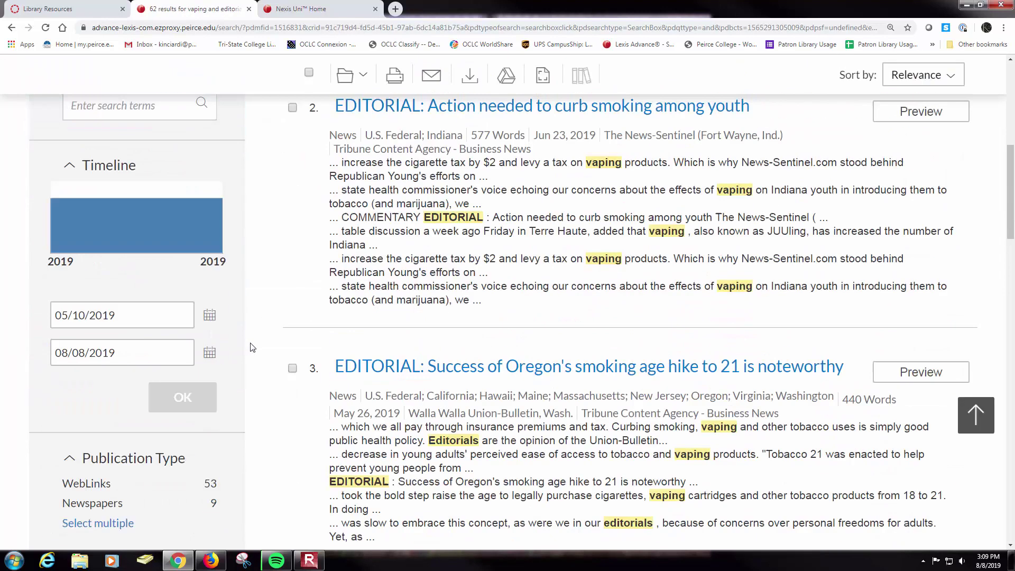
{"action": "scroll", "coordinate": [252, 347], "scroll_direction": "down", "scroll_amount": 4}
{"action": "scroll", "coordinate": [252, 347], "scroll_direction": "down", "scroll_amount": 1}
{"action": "scroll", "coordinate": [252, 347], "scroll_direction": "down", "scroll_amount": 2}
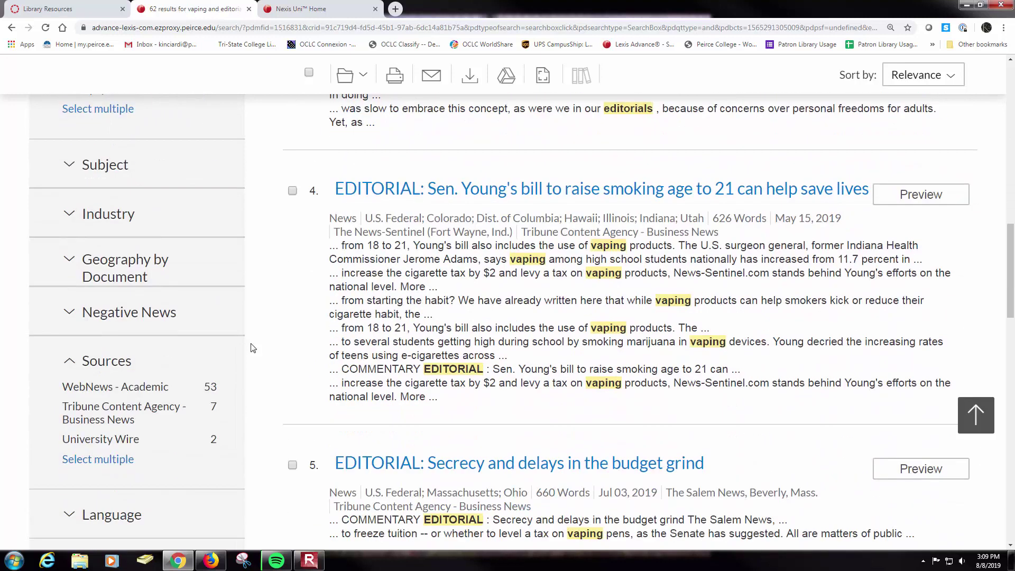
{"action": "scroll", "coordinate": [252, 347], "scroll_direction": "down", "scroll_amount": 1}
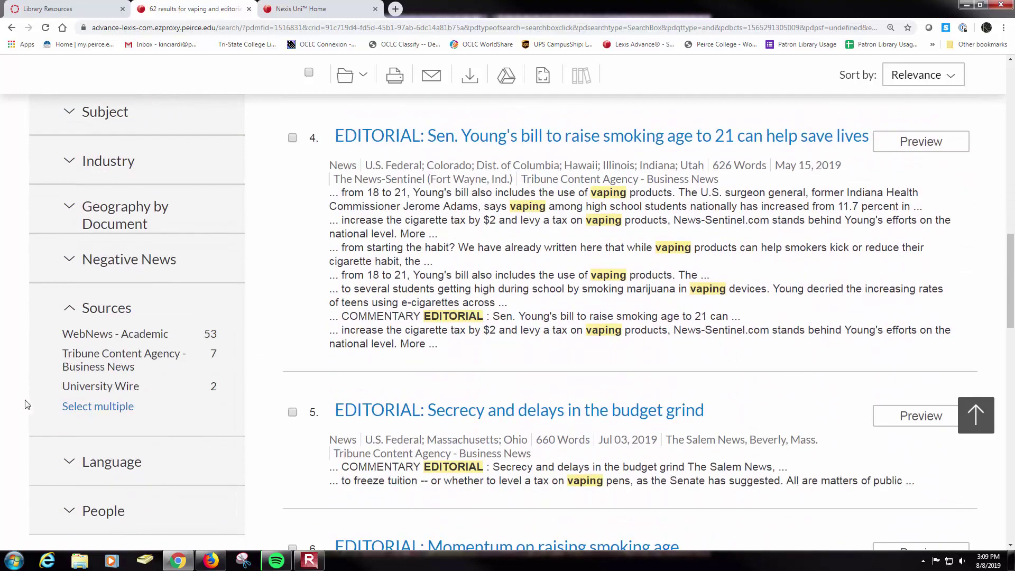
{"action": "left_click", "coordinate": [82, 406]}
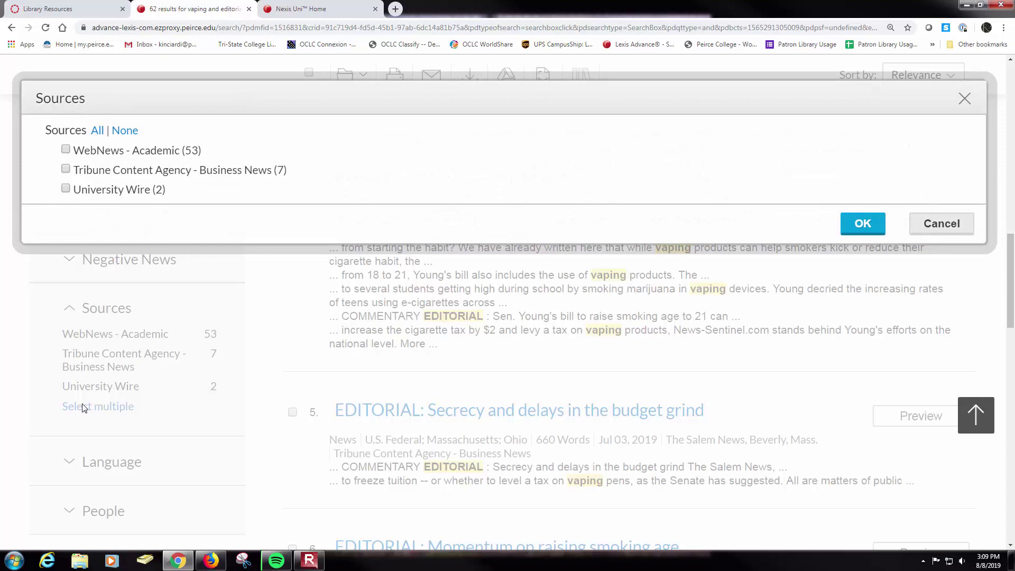
{"action": "left_click", "coordinate": [65, 150]}
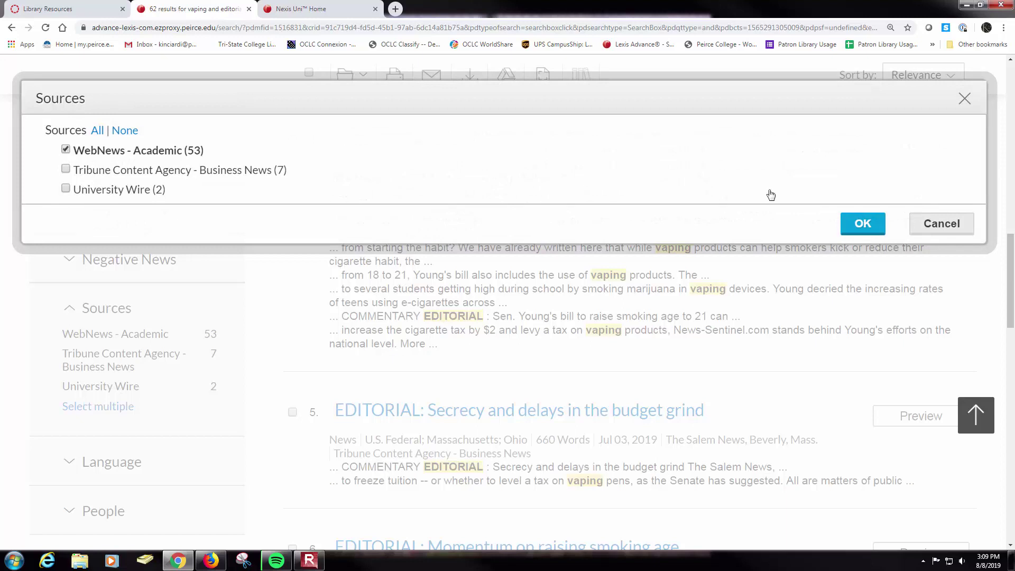
{"action": "left_click", "coordinate": [853, 227]}
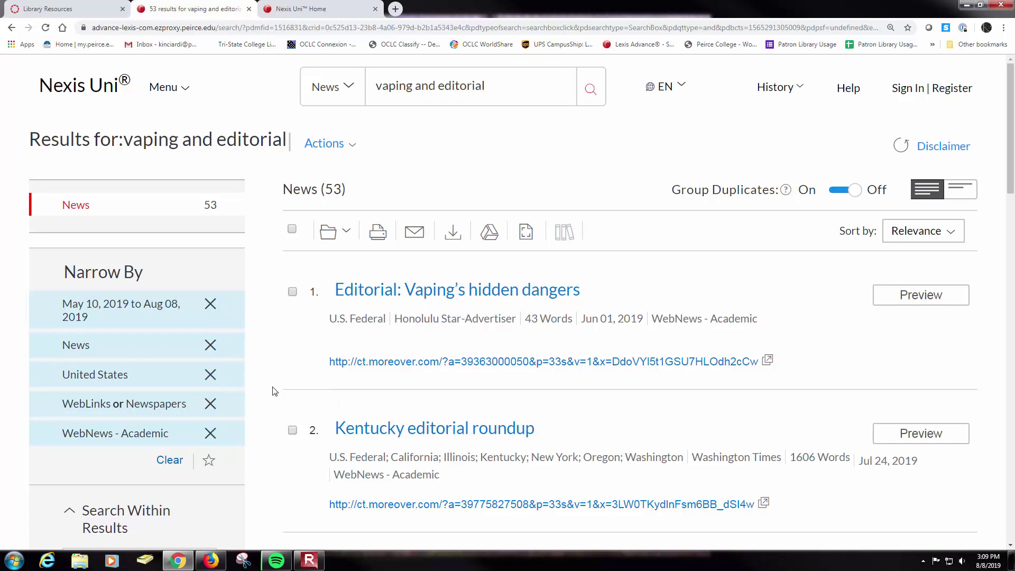
- Scroll the 53 results to locate result 3, 'Editorial: A new health epidemic among teens'
{"action": "left_click", "coordinate": [377, 88]}
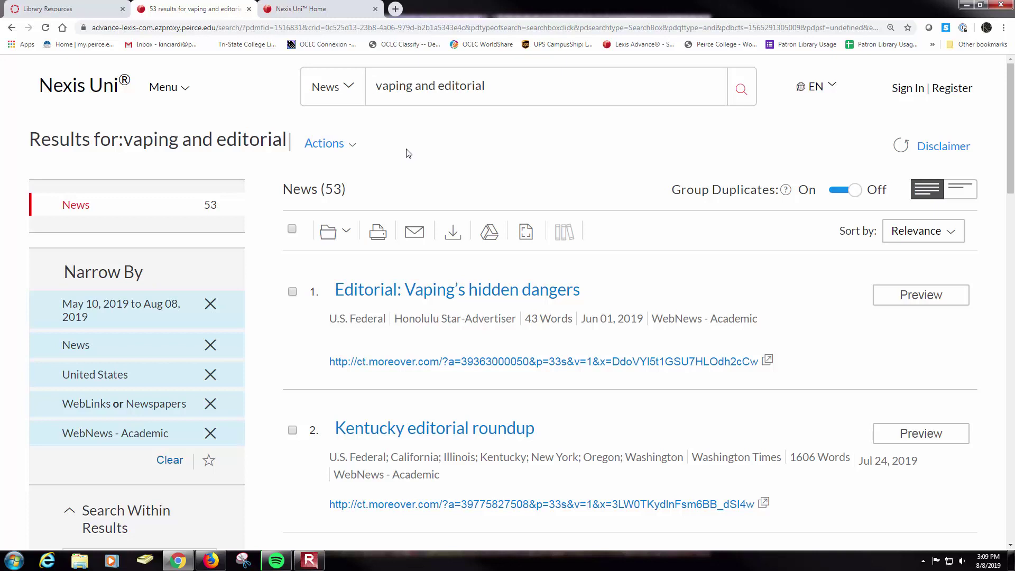
{"action": "scroll", "coordinate": [408, 153], "scroll_direction": "down", "scroll_amount": 2}
{"action": "scroll", "coordinate": [408, 153], "scroll_direction": "down", "scroll_amount": 2}
{"action": "scroll", "coordinate": [408, 153], "scroll_direction": "down", "scroll_amount": 3}
{"action": "scroll", "coordinate": [407, 153], "scroll_direction": "down", "scroll_amount": 2}
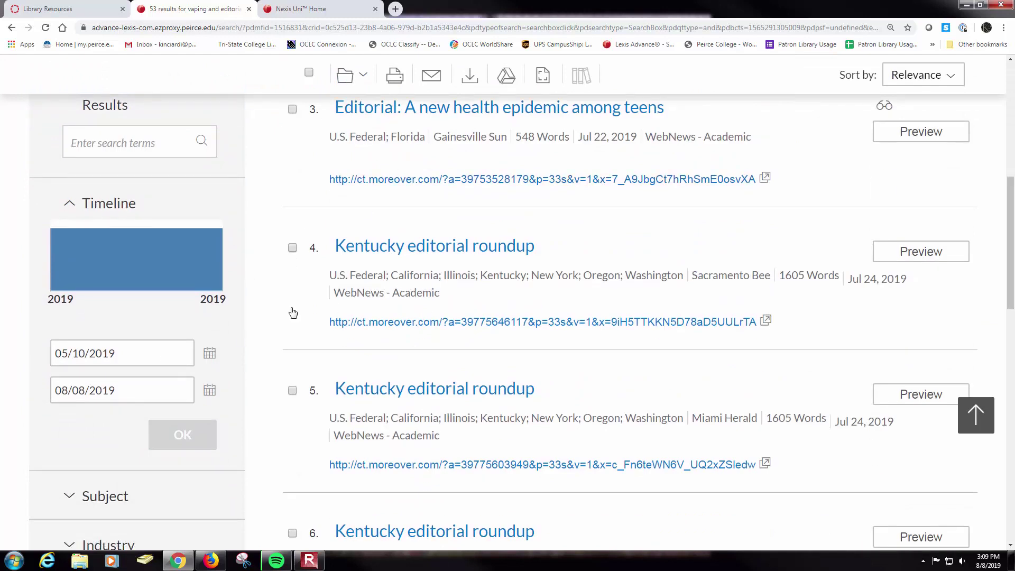
{"action": "scroll", "coordinate": [292, 313], "scroll_direction": "up", "scroll_amount": 4}
{"action": "scroll", "coordinate": [293, 313], "scroll_direction": "up", "scroll_amount": 4}
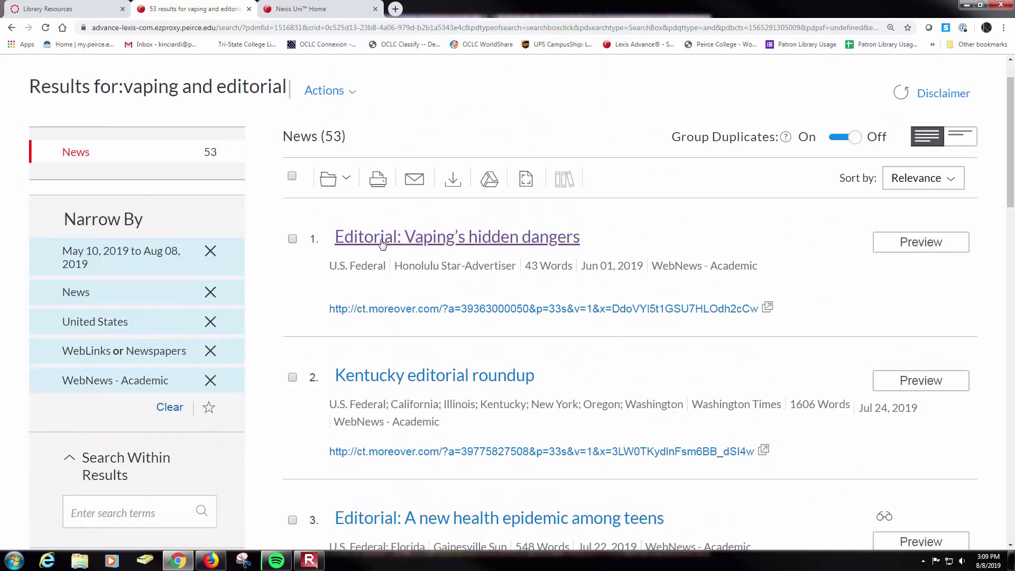
{"action": "scroll", "coordinate": [385, 365], "scroll_direction": "down", "scroll_amount": 4}
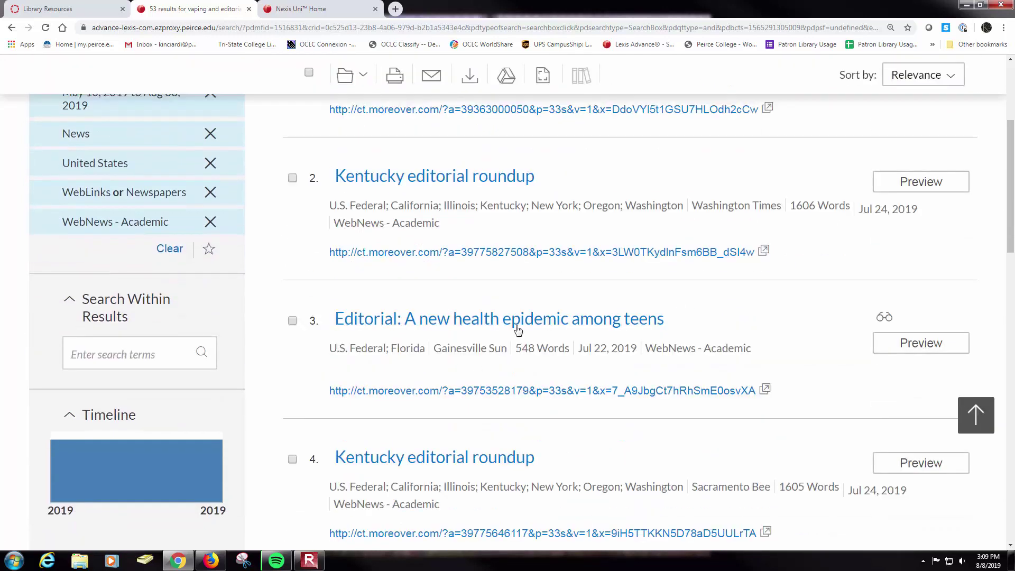
- Open the 'A new health epidemic among teens' editorial and bring up its moreover.com source link's menu
{"action": "left_click", "coordinate": [516, 324]}
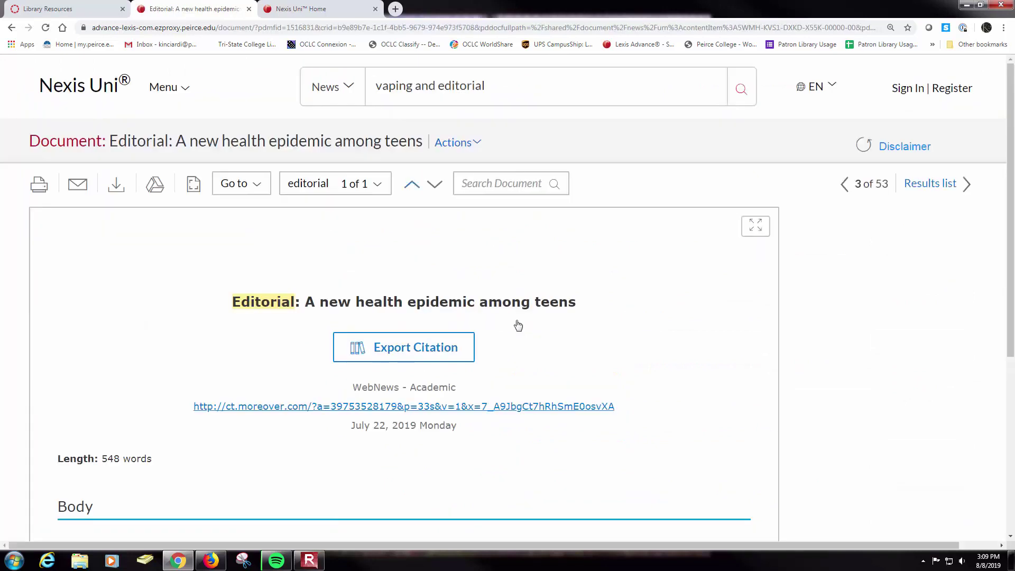
{"action": "scroll", "coordinate": [516, 323], "scroll_direction": "down", "scroll_amount": 5}
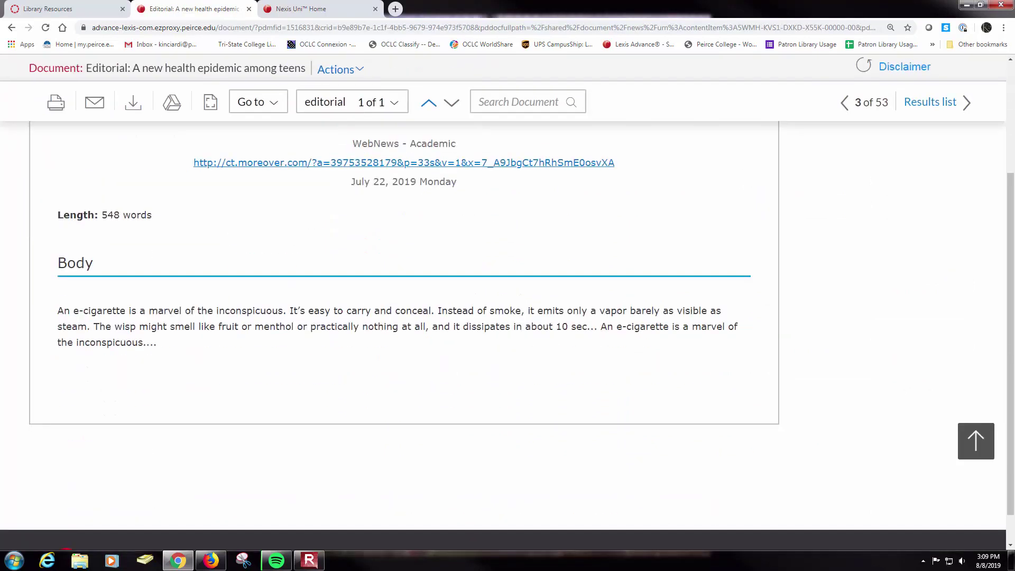
{"action": "scroll", "coordinate": [384, 320], "scroll_direction": "up", "scroll_amount": 1}
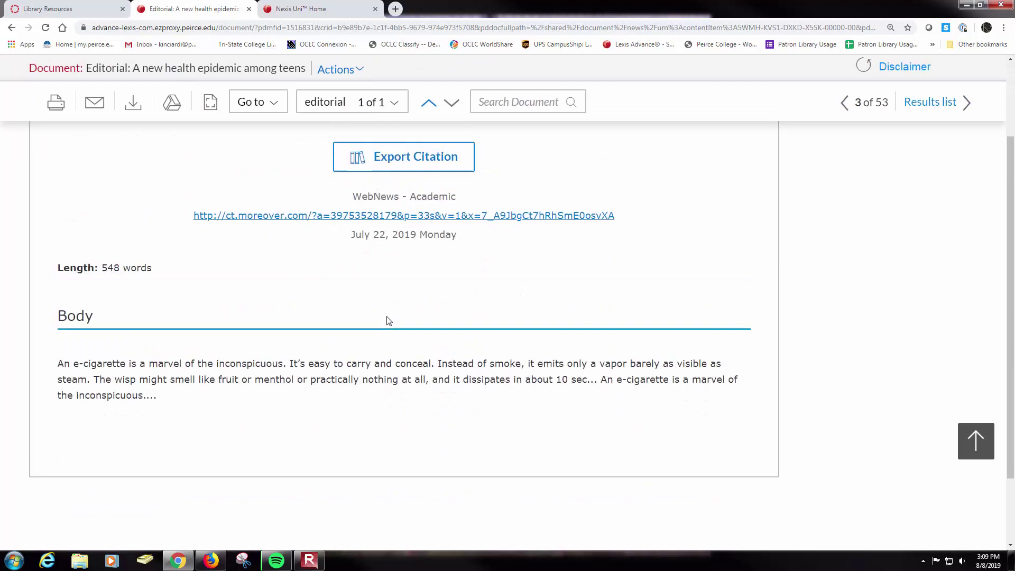
{"action": "right_click", "coordinate": [360, 222]}
- Open the source link in a new tab, read the Gainesville Sun original, then return to Nexis Uni
{"action": "left_click", "coordinate": [385, 225]}
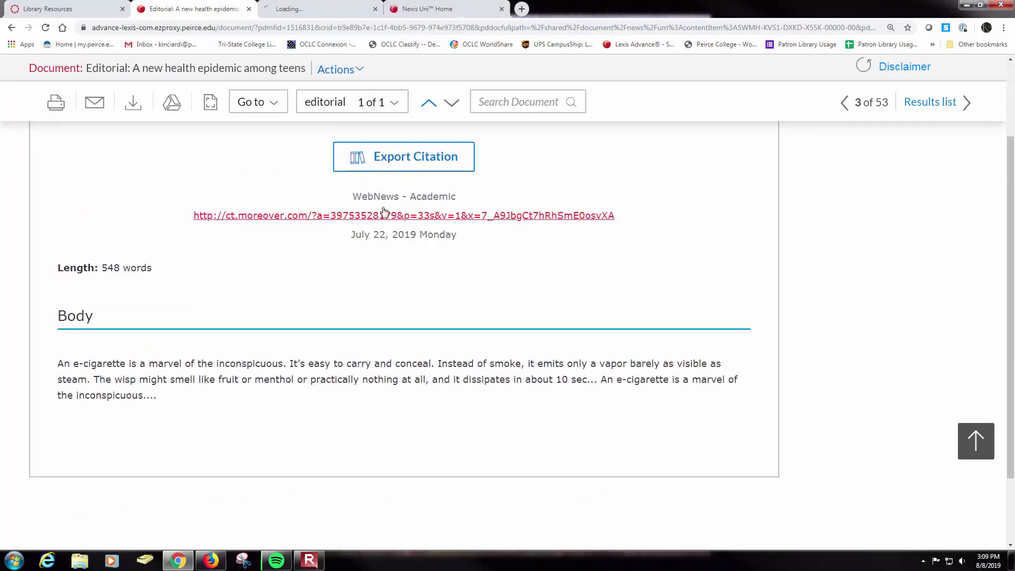
{"action": "left_click", "coordinate": [312, 11]}
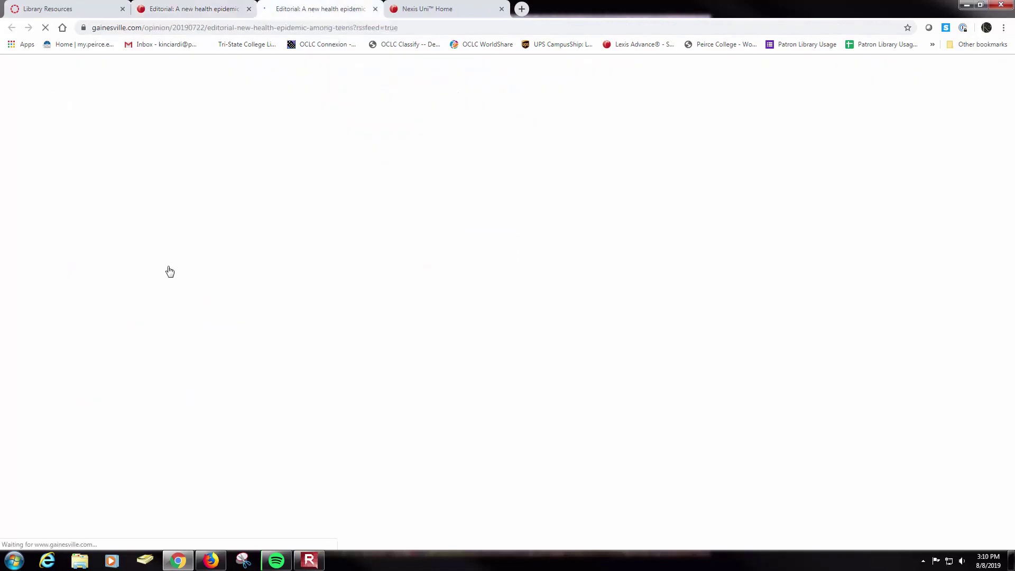
{"action": "scroll", "coordinate": [122, 279], "scroll_direction": "down", "scroll_amount": 5}
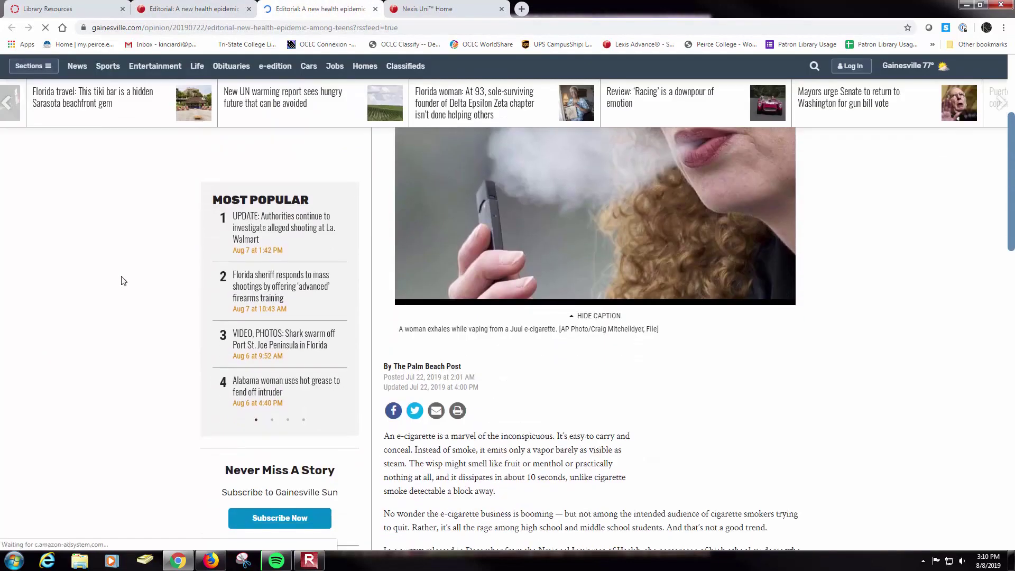
{"action": "scroll", "coordinate": [122, 280], "scroll_direction": "down", "scroll_amount": 3}
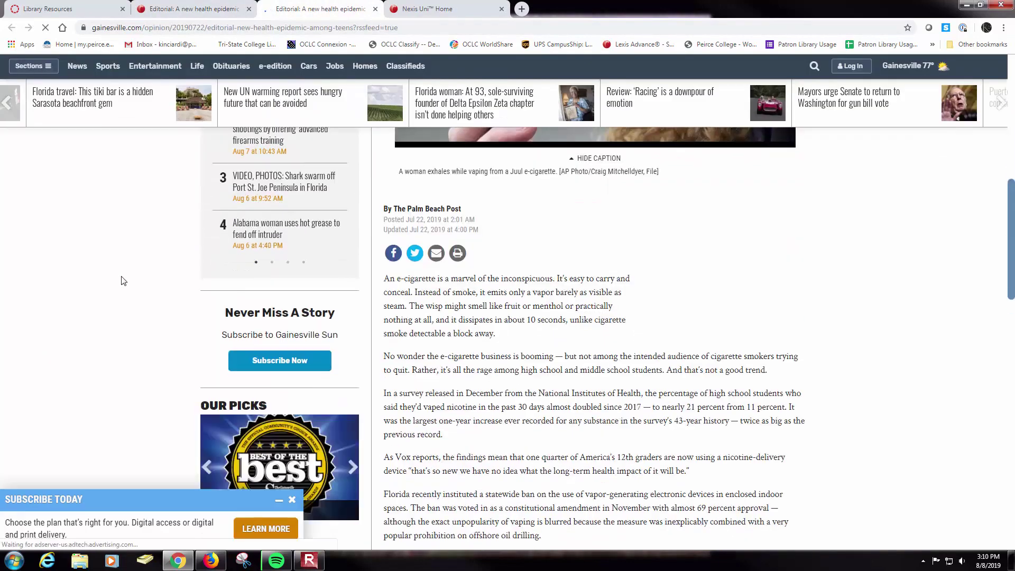
{"action": "scroll", "coordinate": [132, 272], "scroll_direction": "up", "scroll_amount": 6}
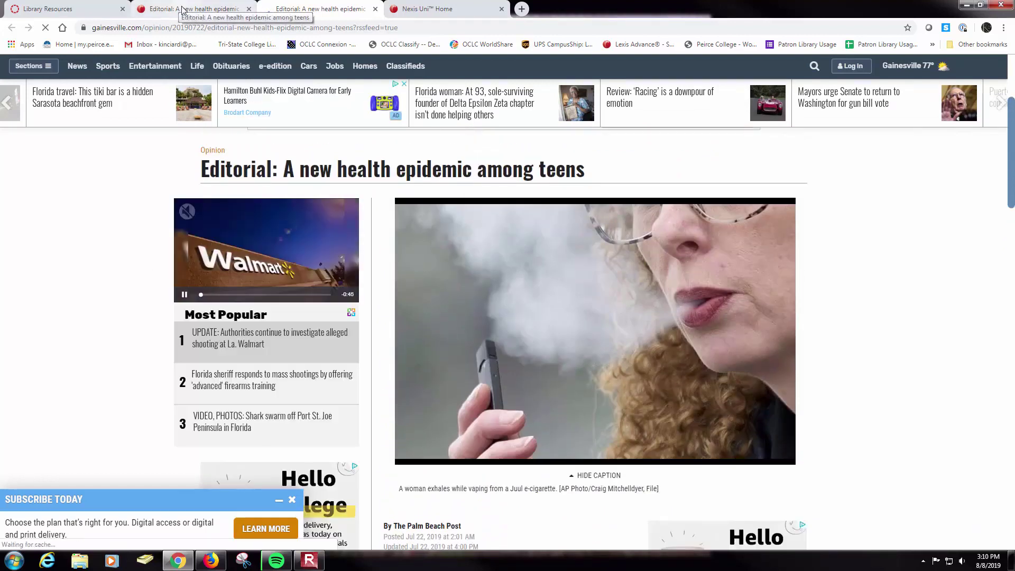
{"action": "left_click", "coordinate": [182, 9]}
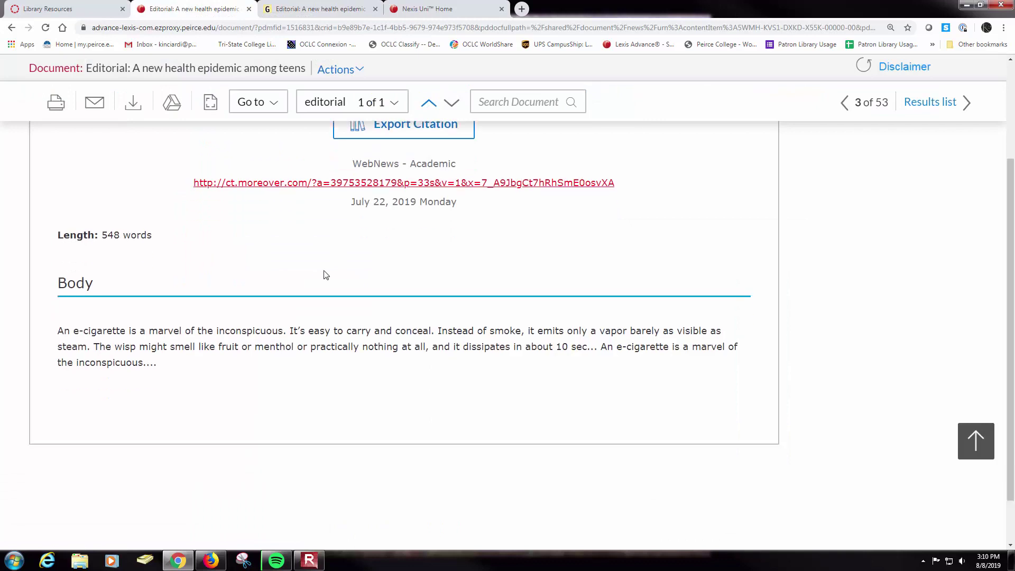
{"action": "scroll", "coordinate": [324, 272], "scroll_direction": "up", "scroll_amount": 3}
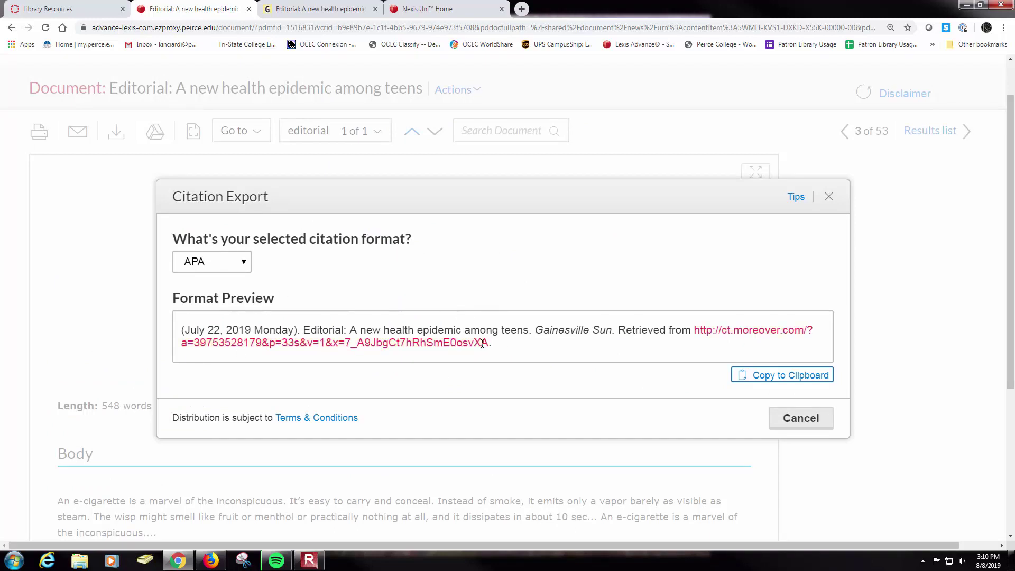
{"action": "left_click", "coordinate": [812, 420]}
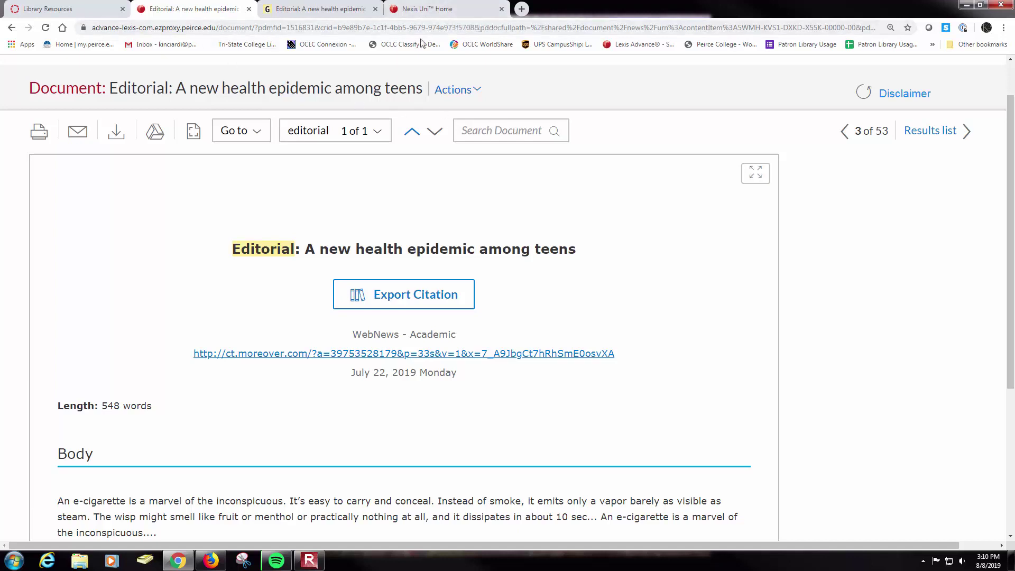
- Return to the Library Resources guide and scroll down to the Peirce APA Style Guide's Creating APA References
{"action": "left_click", "coordinate": [53, 8]}
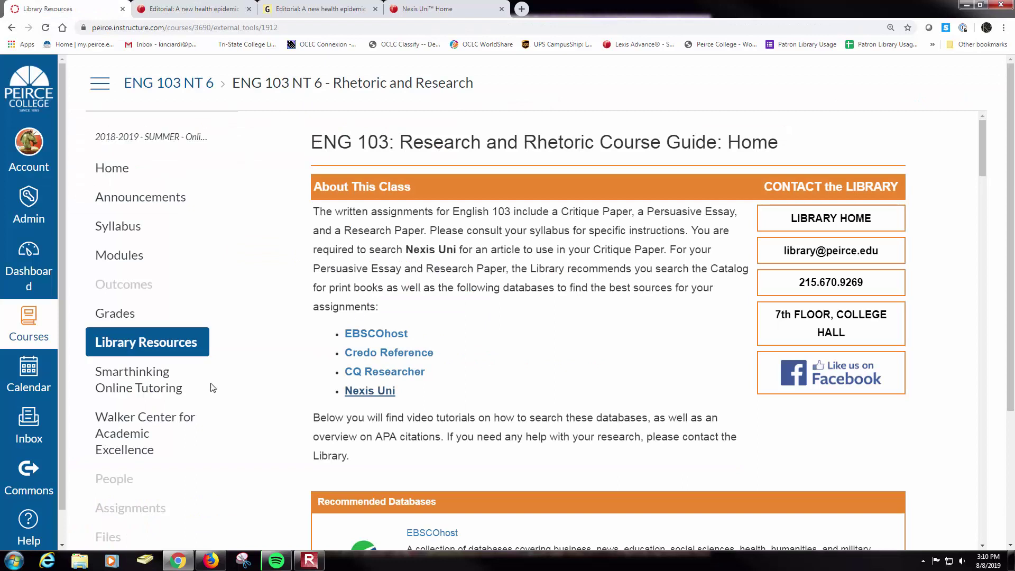
{"action": "scroll", "coordinate": [609, 331], "scroll_direction": "down", "scroll_amount": 2}
{"action": "scroll", "coordinate": [610, 331], "scroll_direction": "down", "scroll_amount": 5}
{"action": "scroll", "coordinate": [610, 331], "scroll_direction": "down", "scroll_amount": 5}
{"action": "scroll", "coordinate": [610, 331], "scroll_direction": "down", "scroll_amount": 8}
{"action": "scroll", "coordinate": [611, 336], "scroll_direction": "down", "scroll_amount": 8}
{"action": "scroll", "coordinate": [611, 336], "scroll_direction": "down", "scroll_amount": 8}
{"action": "scroll", "coordinate": [611, 336], "scroll_direction": "down", "scroll_amount": 8}
{"action": "scroll", "coordinate": [611, 336], "scroll_direction": "down", "scroll_amount": 7}
{"action": "scroll", "coordinate": [611, 336], "scroll_direction": "down", "scroll_amount": 1}
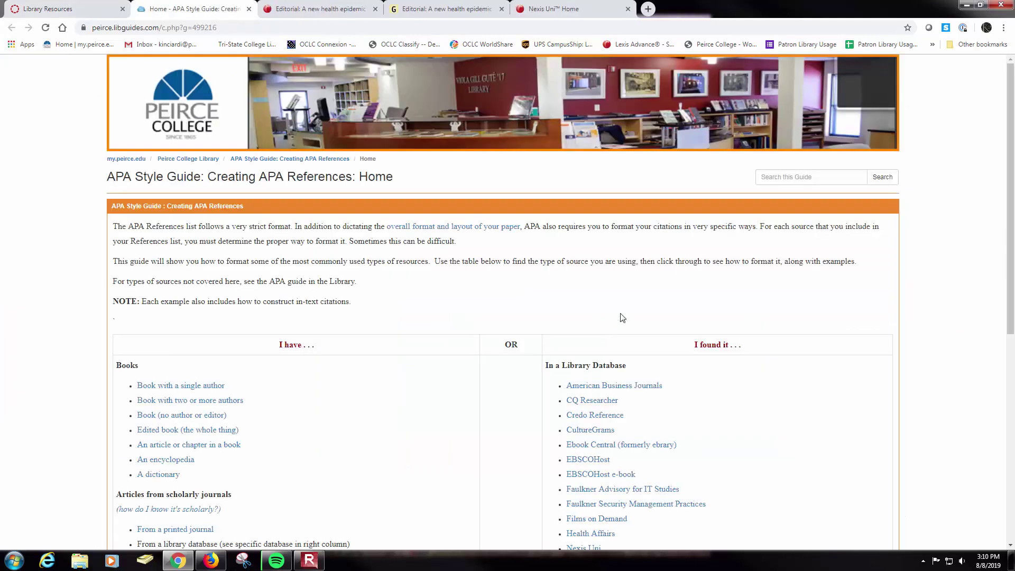
- Open the APA guide page for citing Nexis Uni sources
{"action": "scroll", "coordinate": [764, 338], "scroll_direction": "down", "scroll_amount": 3}
{"action": "scroll", "coordinate": [769, 336], "scroll_direction": "down", "scroll_amount": 1}
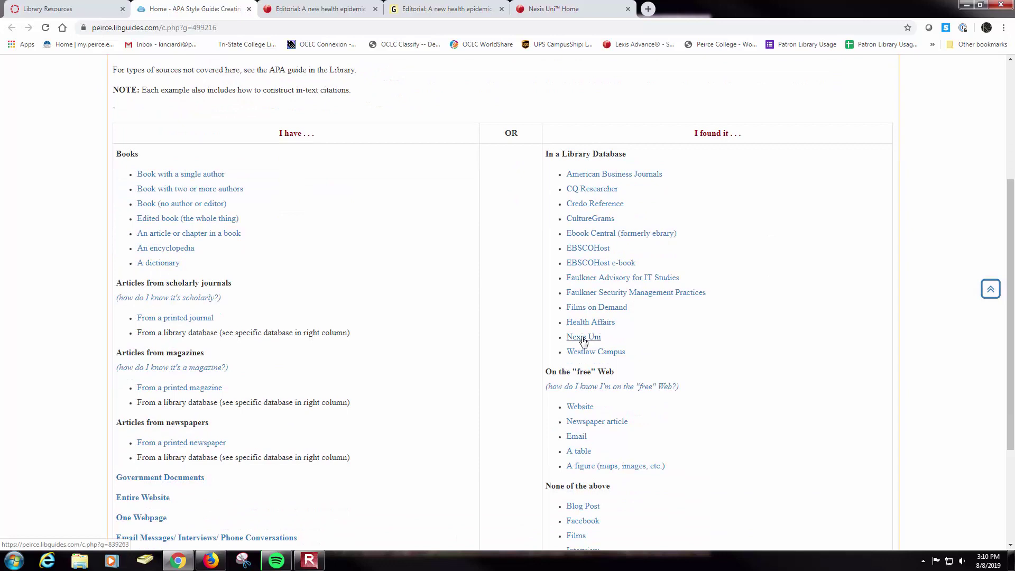
{"action": "left_click", "coordinate": [583, 342]}
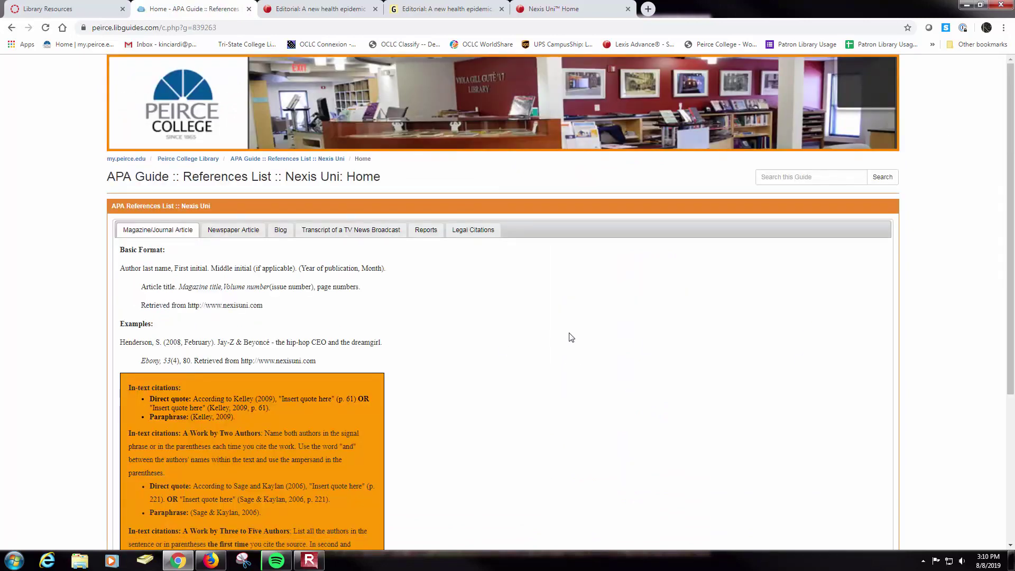
- Show the Newspaper Article citation format, then go back to the Canvas Library Resources tab
{"action": "scroll", "coordinate": [570, 336], "scroll_direction": "down", "scroll_amount": 1}
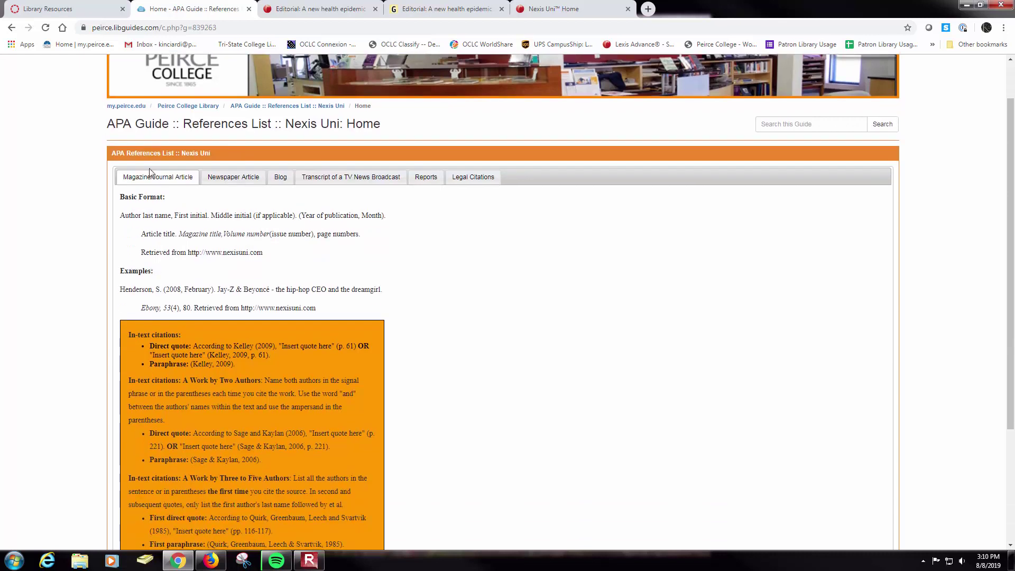
{"action": "left_click", "coordinate": [232, 181]}
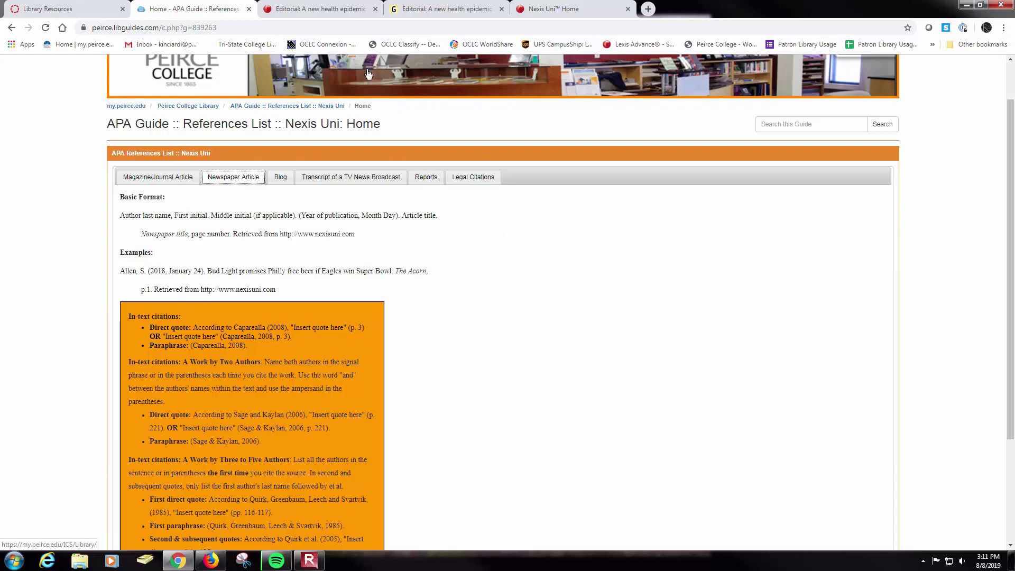
{"action": "left_click", "coordinate": [50, 9]}
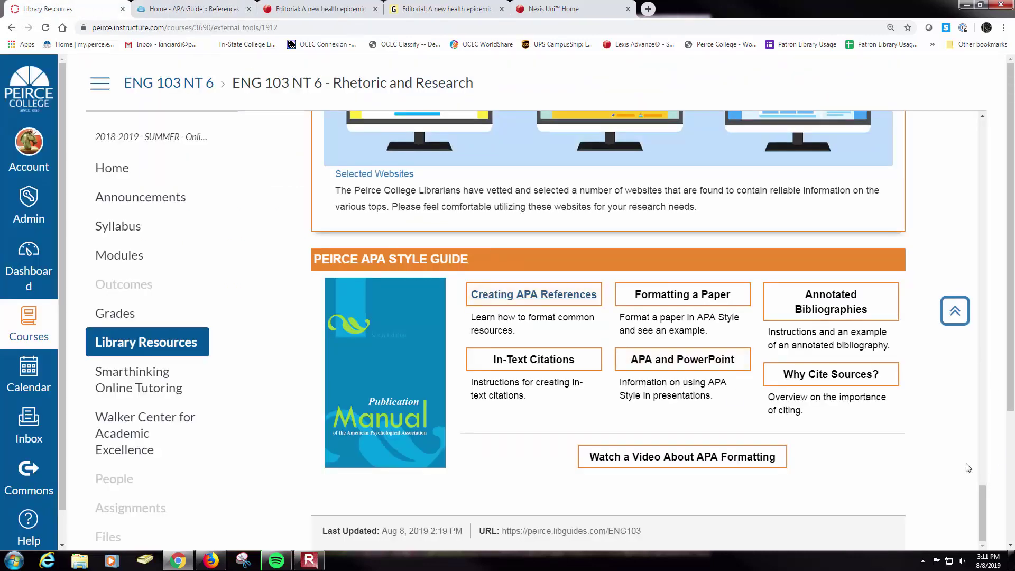
- Jump back to the top of the ENG 103 course guide with the back-to-top arrow
{"action": "left_click", "coordinate": [952, 319]}
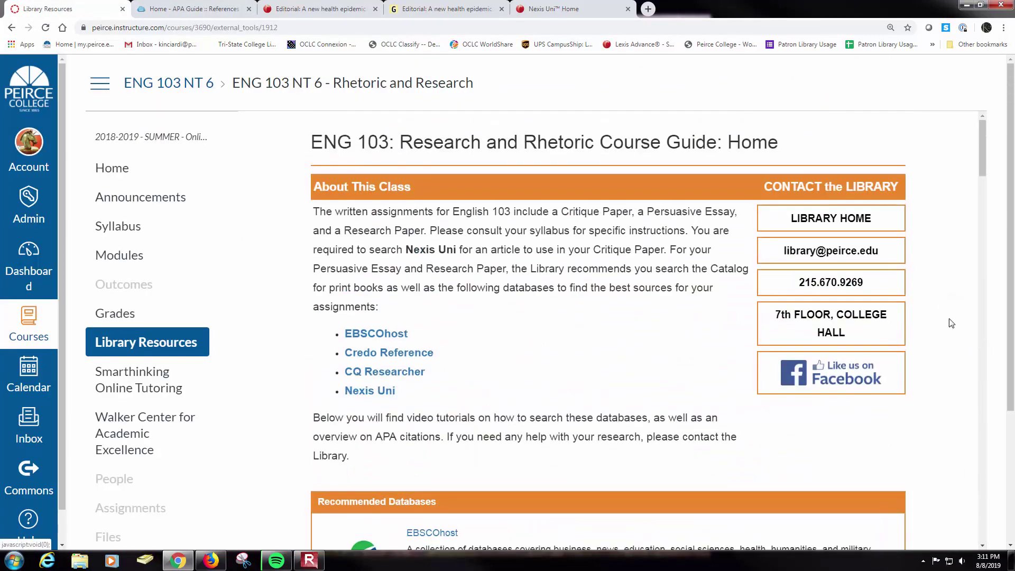